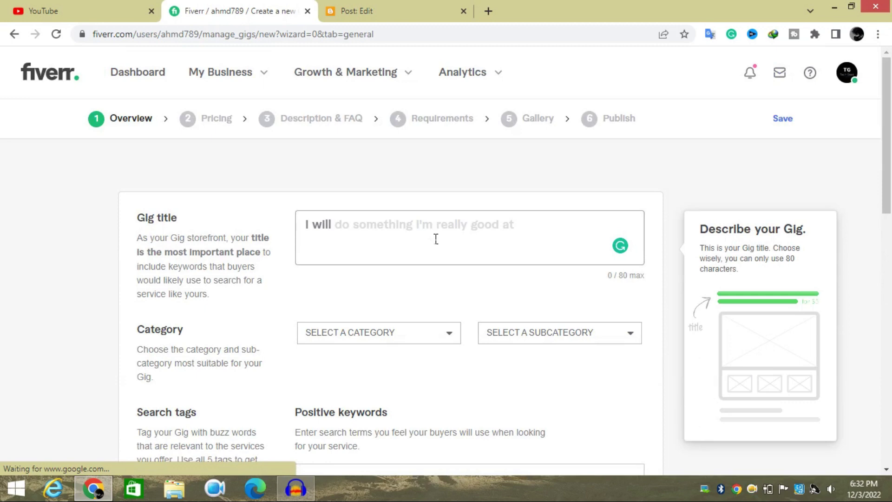
# Scroll the gig Overview page to review the title and the Graphics & Design category fields.
pyautogui.scroll(-2, 436, 238)
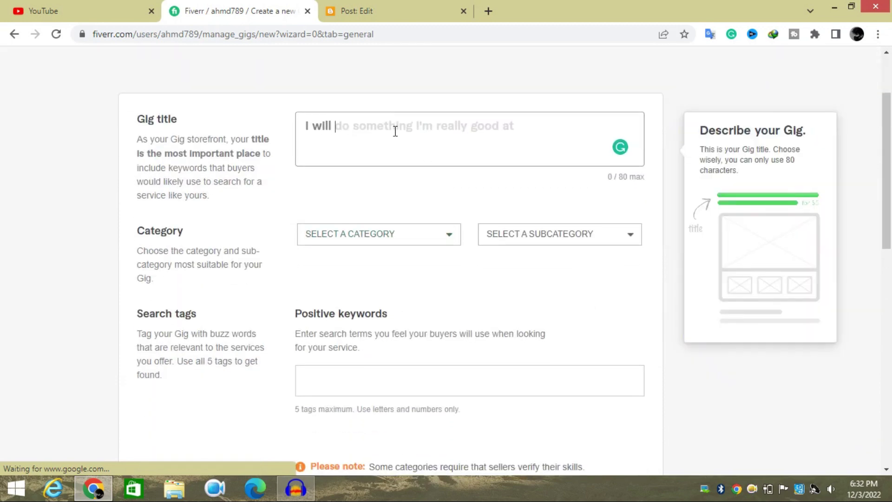
pyautogui.scroll(2, 390, 122)
pyautogui.scroll(-3, 391, 131)
pyautogui.scroll(-3, 391, 130)
pyautogui.scroll(3, 390, 130)
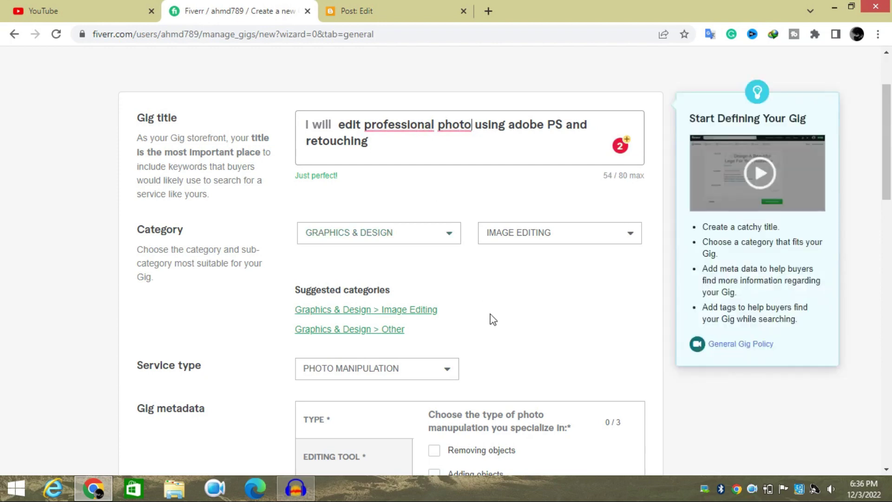
# Set the subcategory to Image Editing and the service type to Photo Manipulation.
pyautogui.scroll(-2, 492, 319)
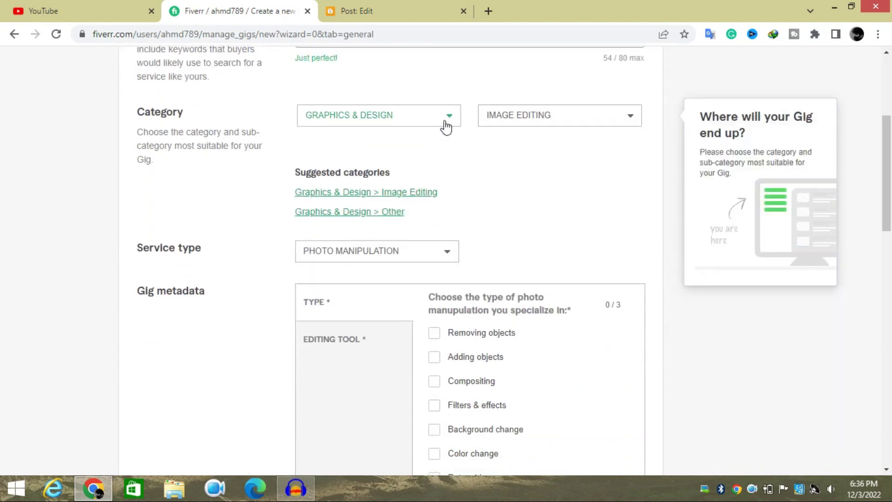
pyautogui.click(625, 122)
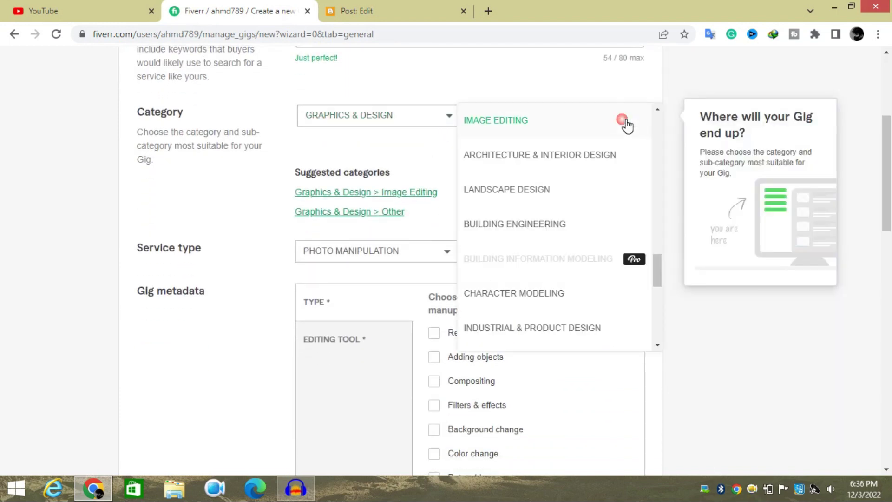
pyautogui.click(627, 124)
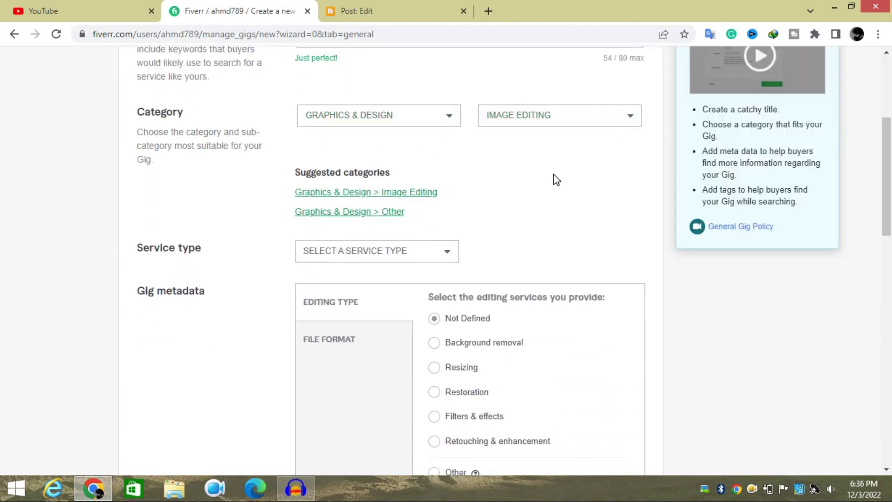
pyautogui.scroll(-3, 556, 180)
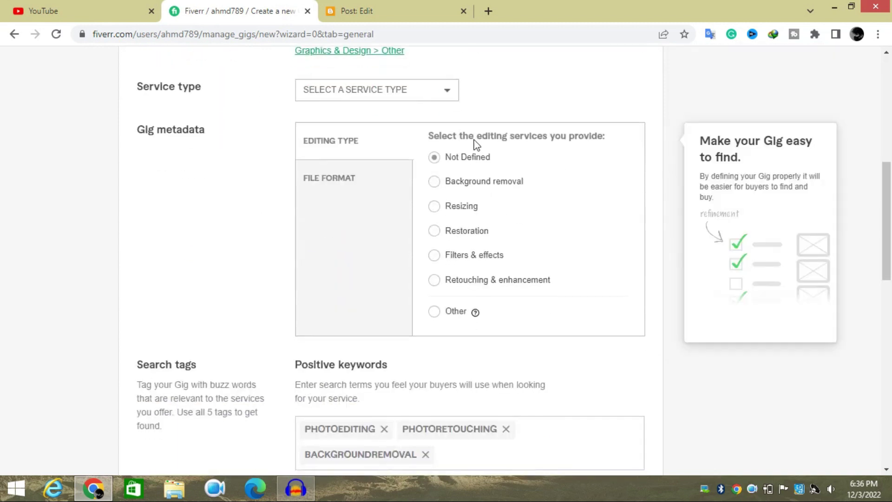
pyautogui.click(445, 99)
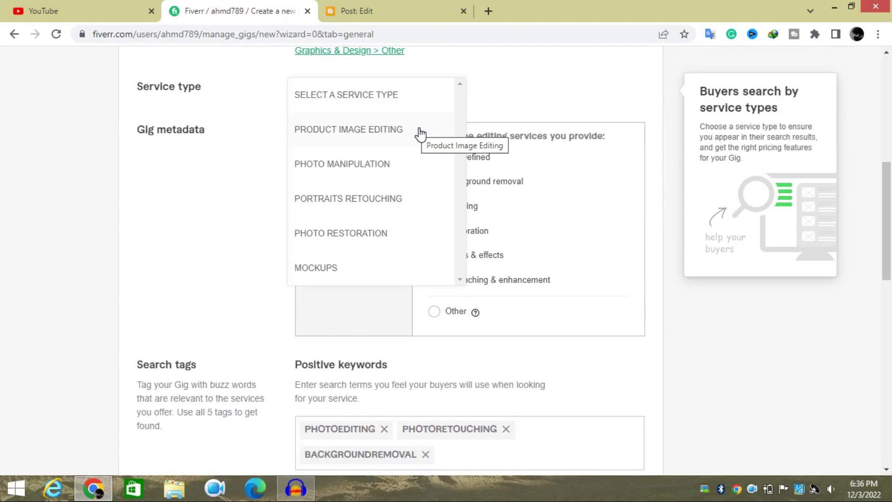
pyautogui.click(404, 163)
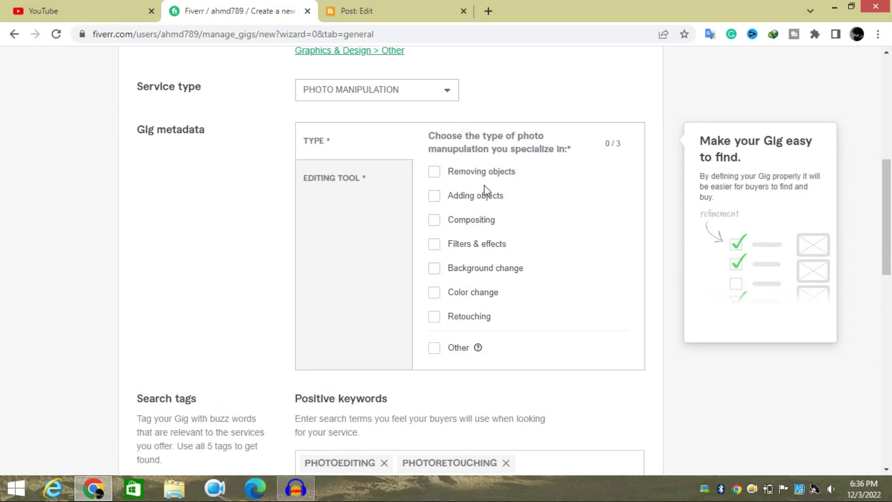
# Tick Adding objects and Filters & effects, and choose Adobe photoshop as the editing tool.
pyautogui.click(434, 195)
pyautogui.click(435, 246)
pyautogui.click(345, 177)
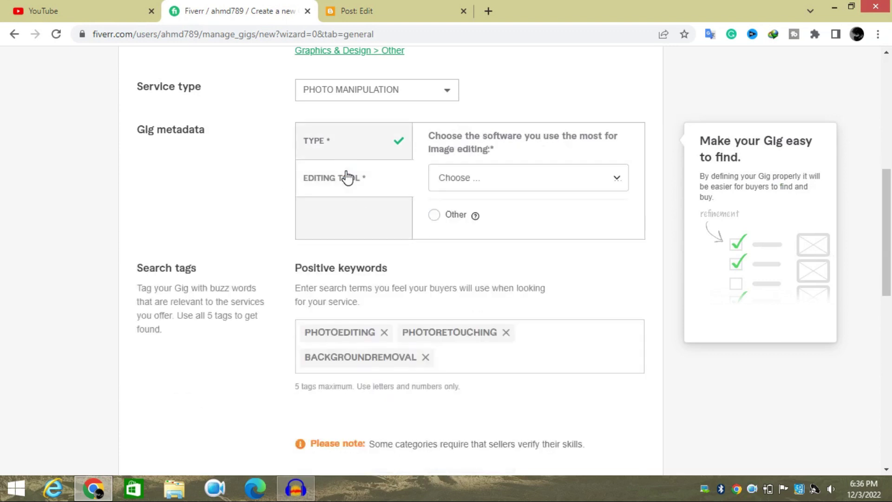
pyautogui.click(529, 188)
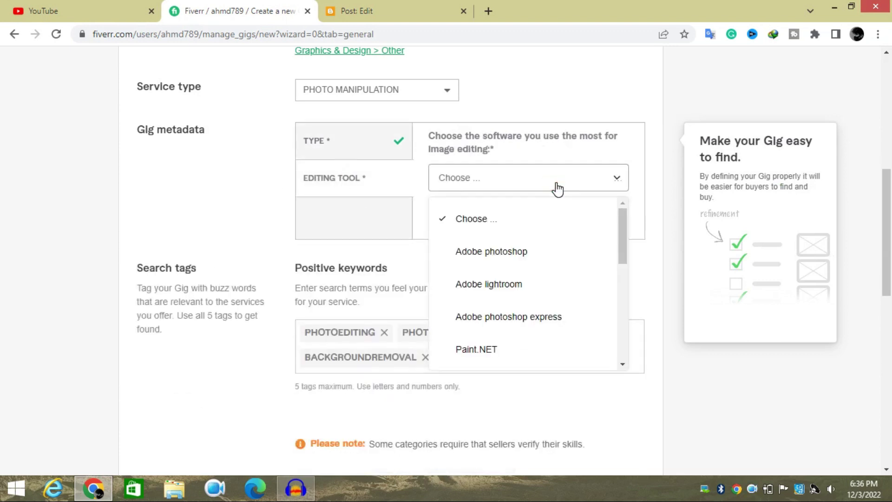
pyautogui.click(486, 255)
pyautogui.scroll(-2, 492, 272)
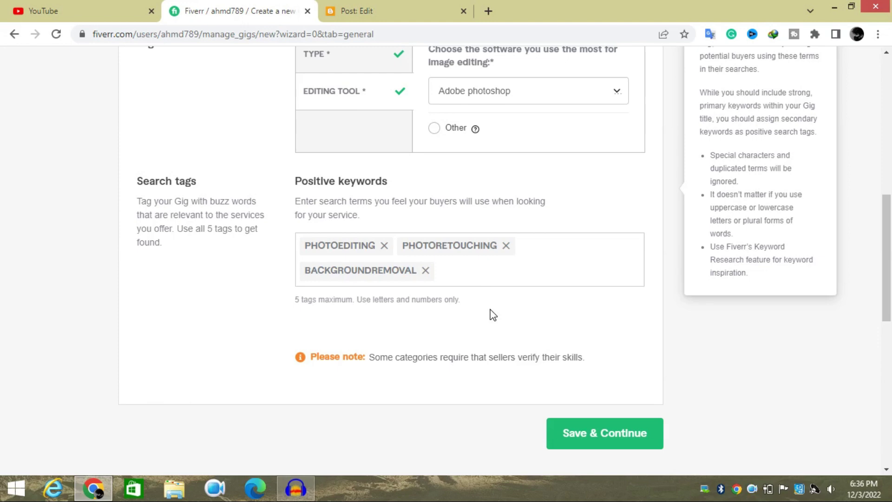
pyautogui.scroll(-1, 492, 313)
pyautogui.scroll(-1, 492, 313)
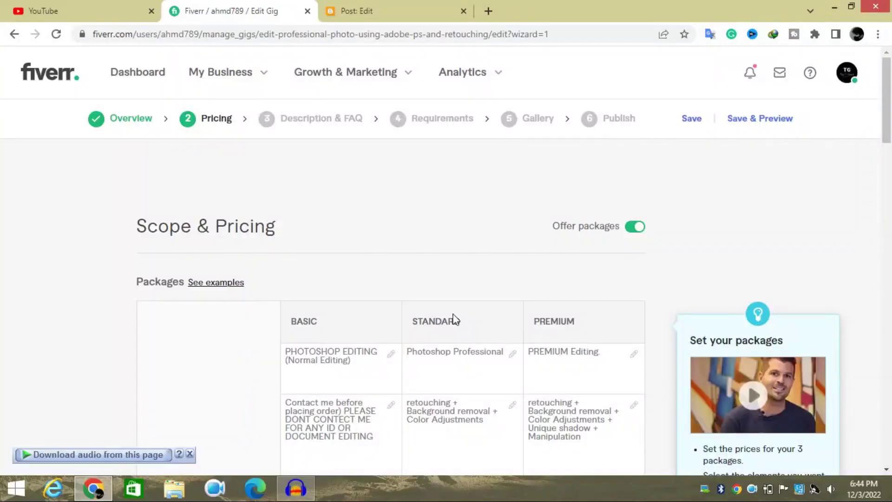
pyautogui.scroll(-2, 492, 274)
pyautogui.scroll(2, 493, 275)
pyautogui.scroll(-2, 402, 250)
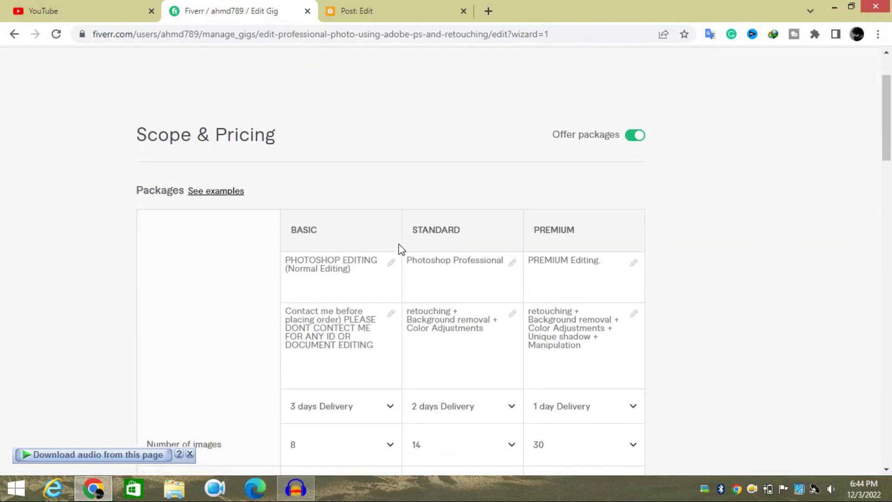
pyautogui.scroll(-2, 400, 249)
pyautogui.scroll(-1, 171, 217)
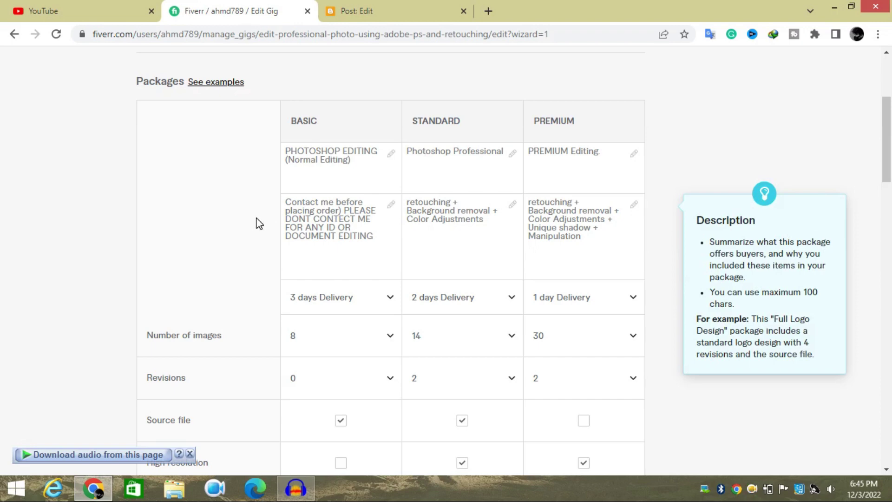
pyautogui.scroll(-1, 259, 223)
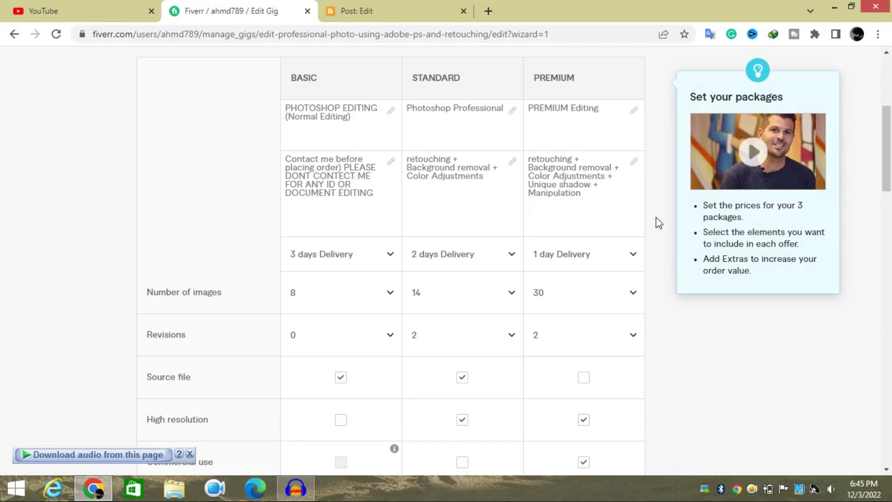
pyautogui.scroll(-3, 659, 223)
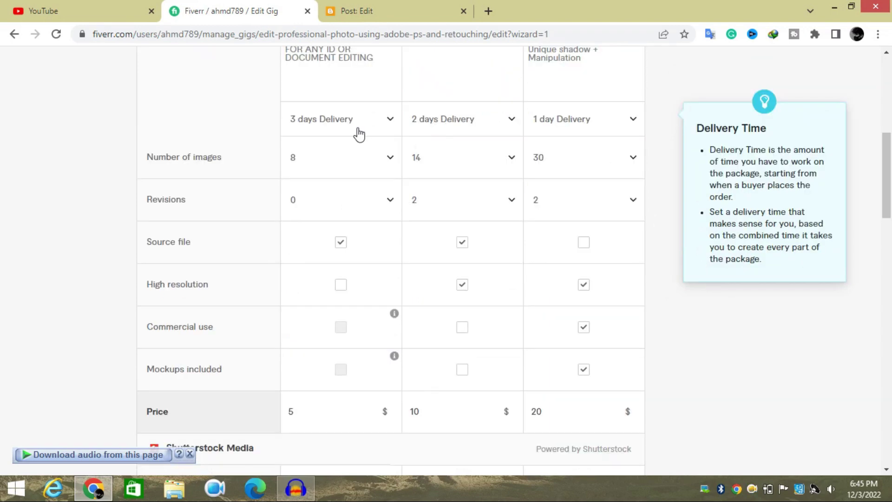
# Keep the Basic package delivery time at 3 days.
pyautogui.click(395, 122)
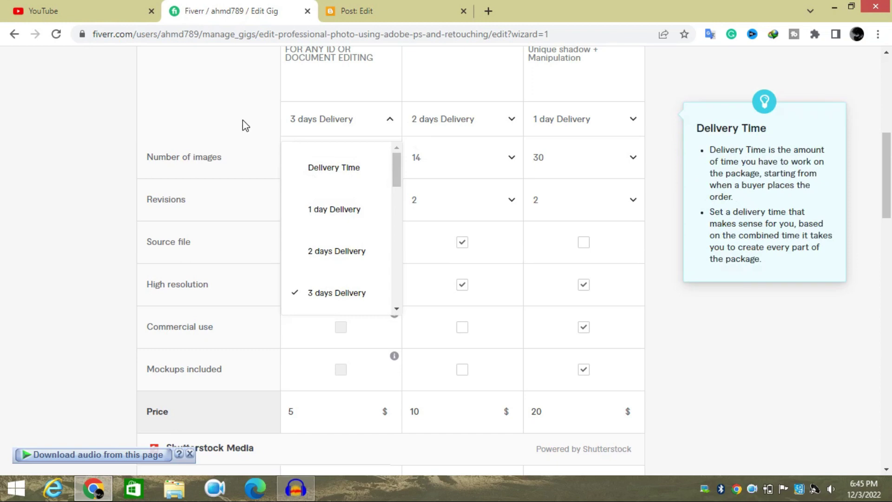
pyautogui.click(242, 107)
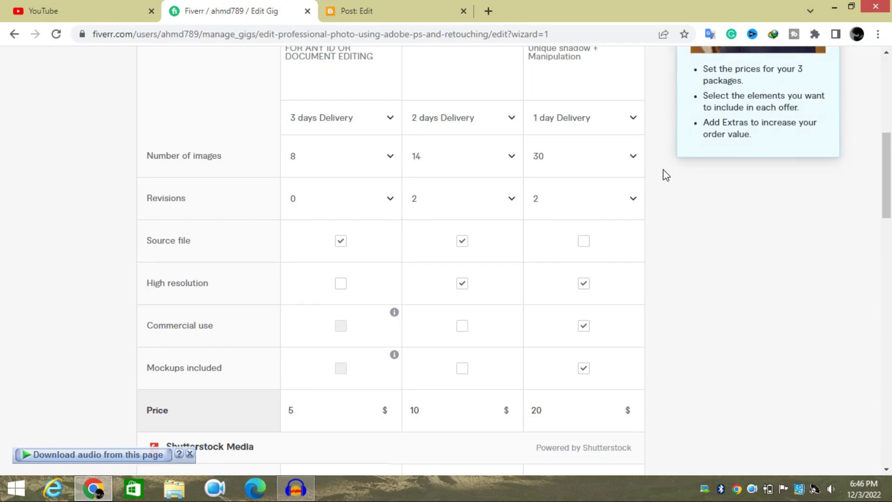
pyautogui.scroll(-2, 503, 179)
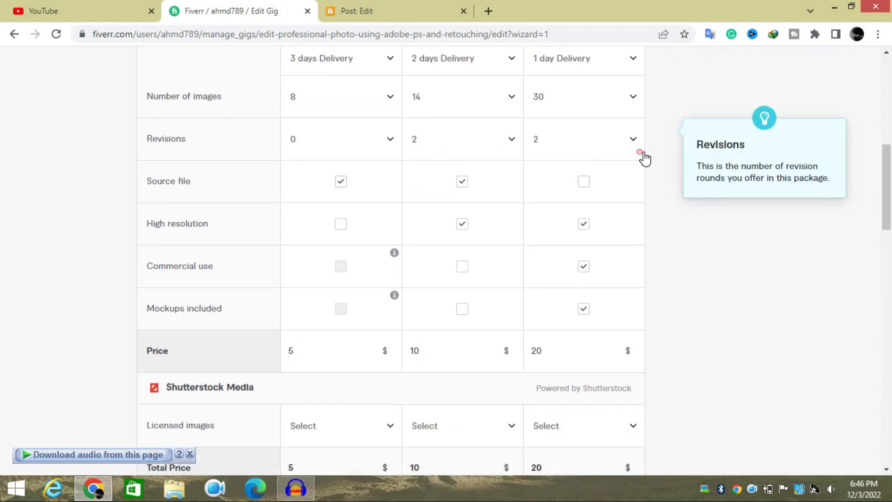
# Keep Premium revisions at 2 and include the source file in the Premium package.
pyautogui.click(641, 154)
pyautogui.click(668, 154)
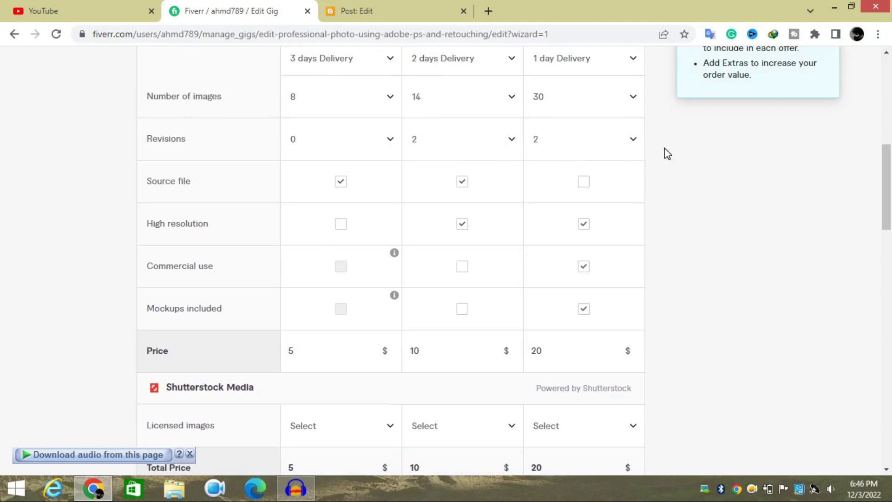
pyautogui.scroll(-1, 666, 153)
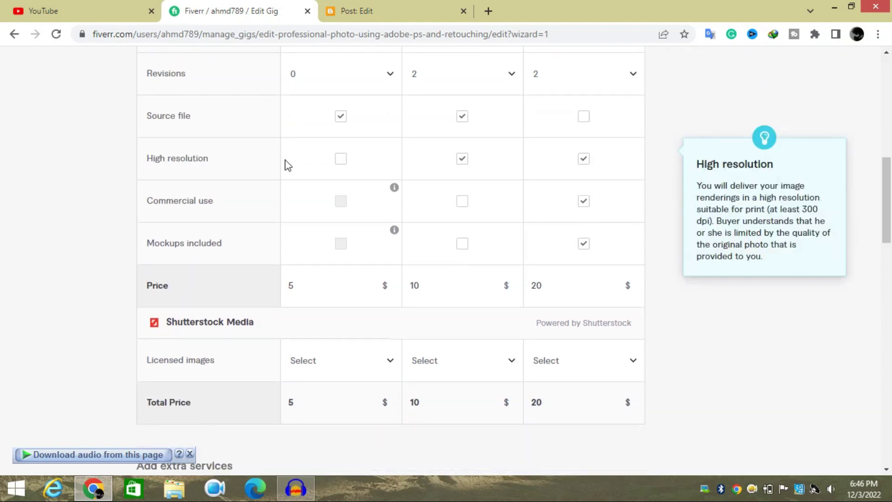
pyautogui.click(581, 116)
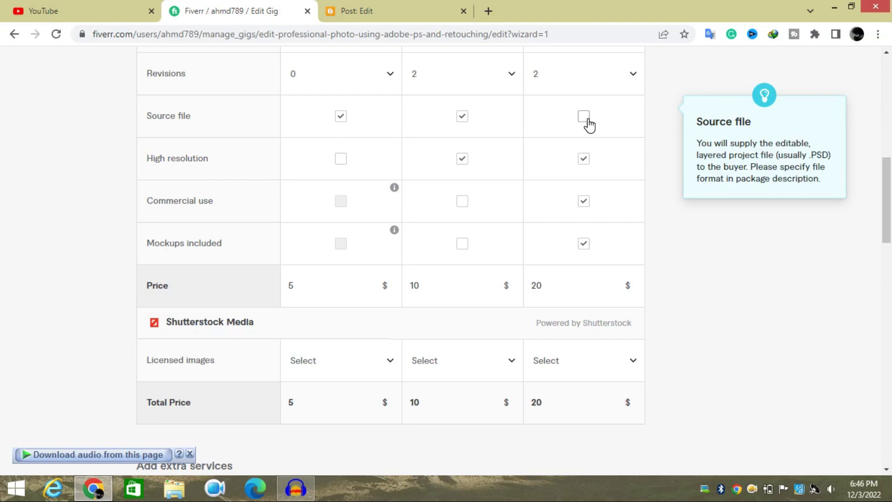
pyautogui.click(583, 116)
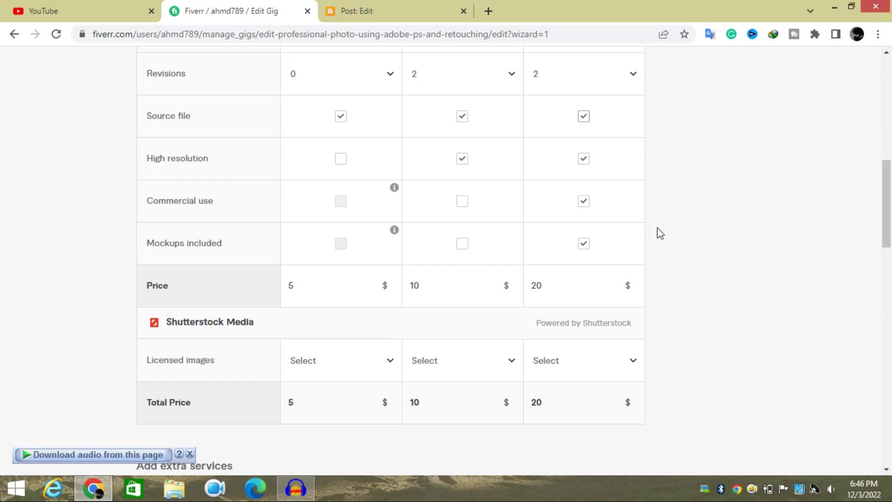
pyautogui.scroll(-1, 660, 234)
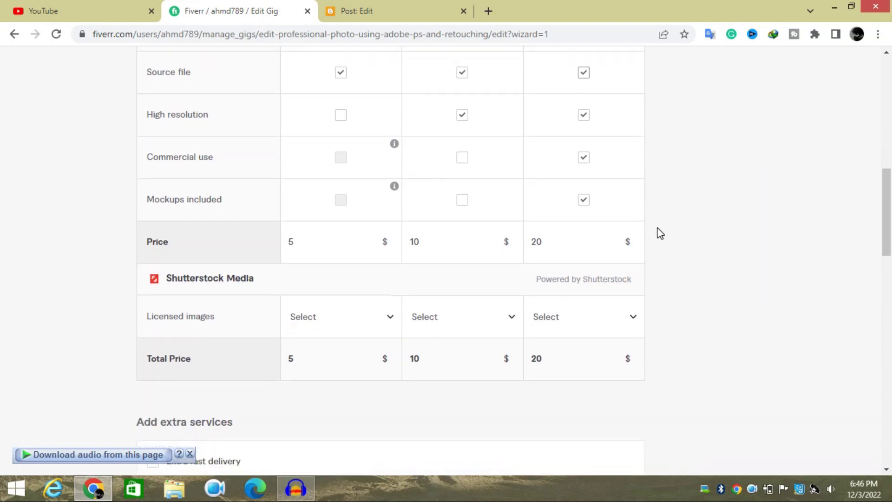
# Keep 1-day extra fast delivery at +$5 for Basic and Standard, and save the pricing.
pyautogui.scroll(-3, 660, 234)
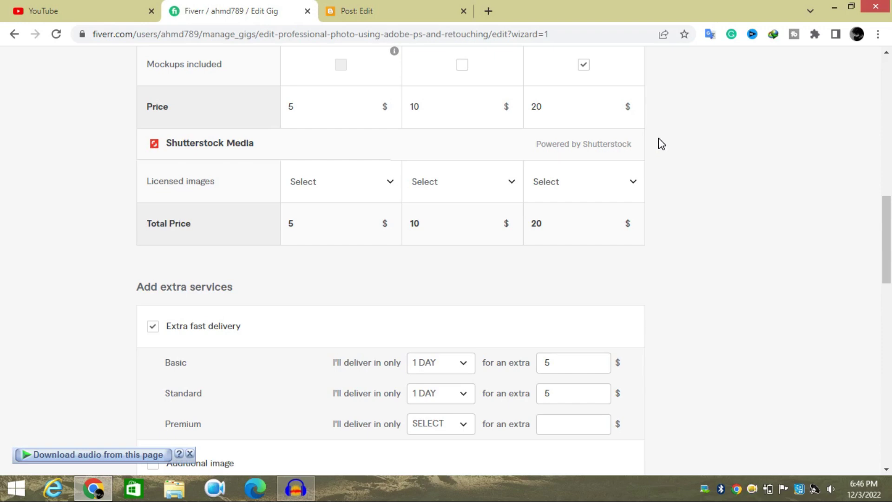
pyautogui.scroll(-3, 662, 144)
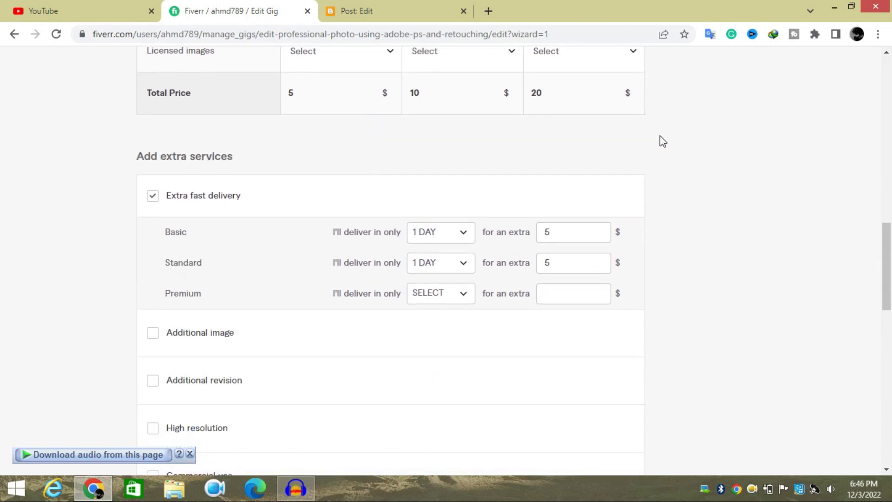
pyautogui.scroll(-2, 662, 143)
pyautogui.scroll(1, 662, 141)
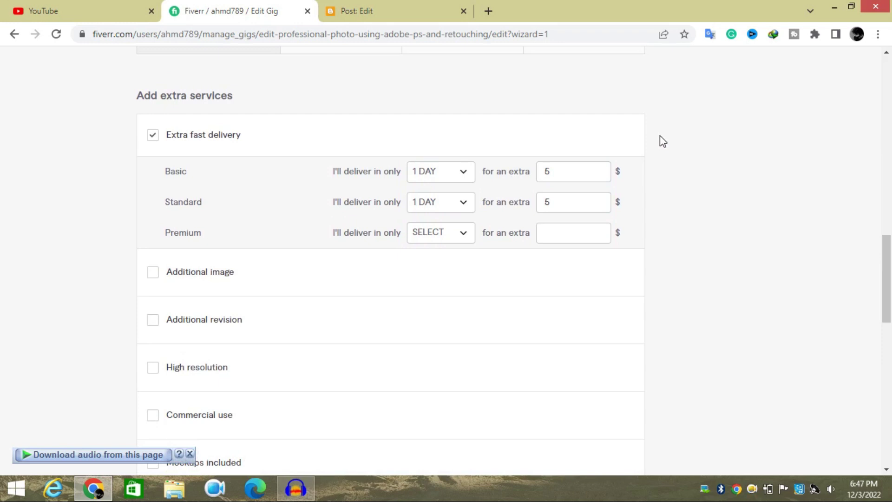
pyautogui.press('super+c')
pyautogui.click(70, 167)
pyautogui.moveTo(440, 172)
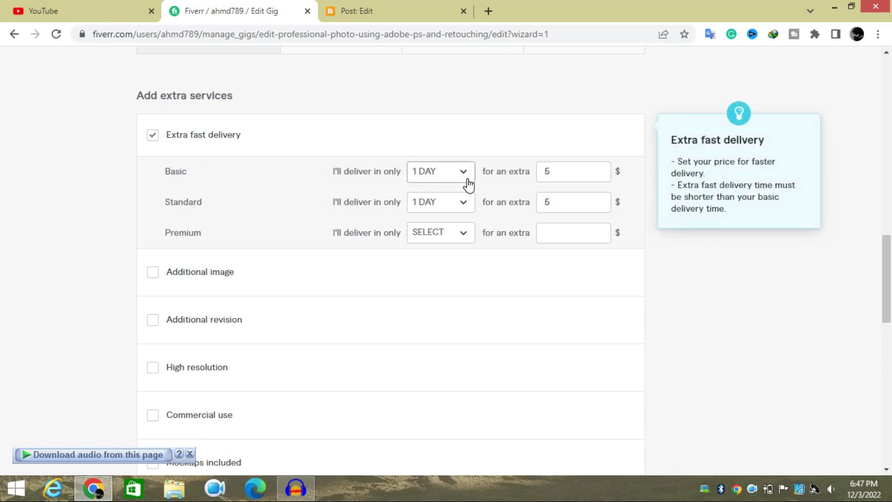
pyautogui.scroll(-1, 650, 257)
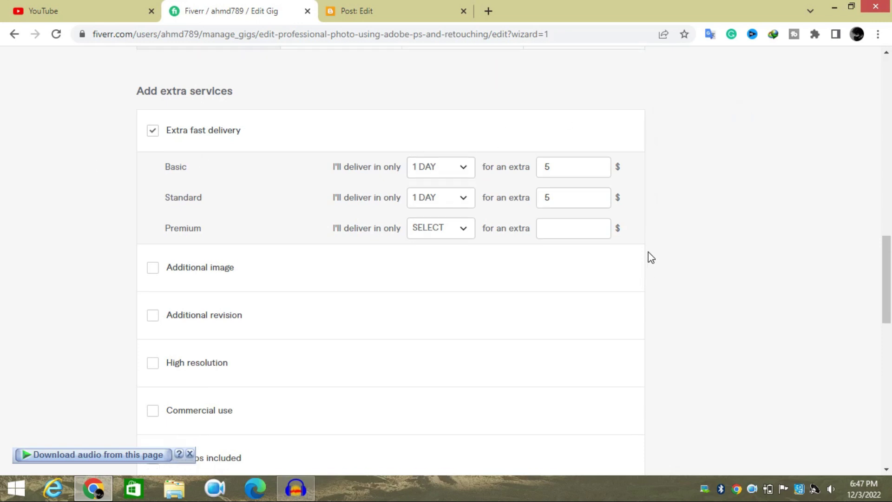
pyautogui.scroll(-2, 651, 257)
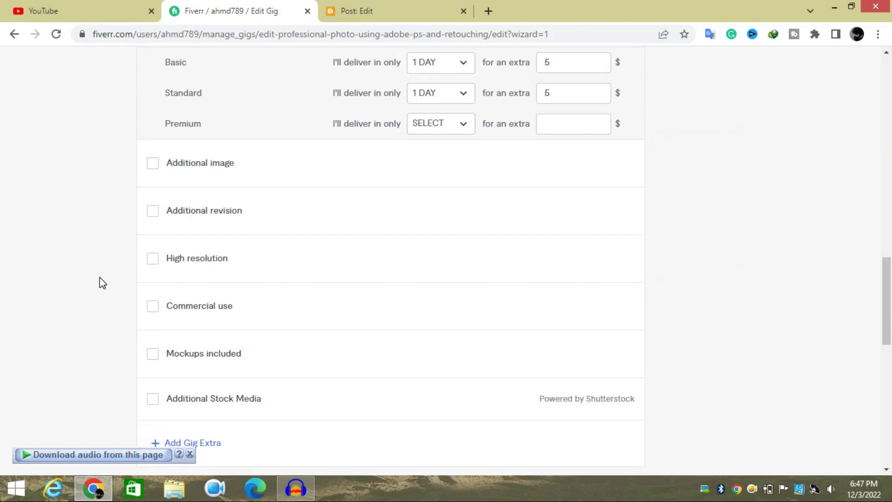
pyautogui.scroll(-2, 100, 277)
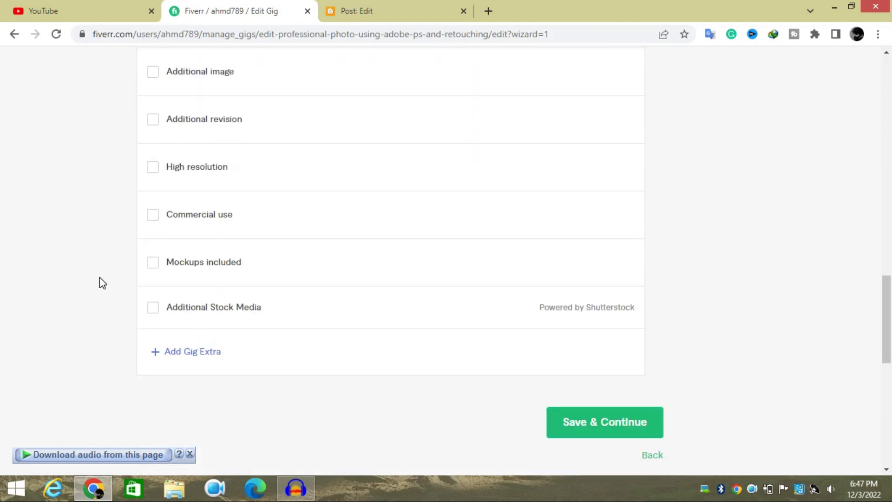
pyautogui.scroll(1, 100, 277)
pyautogui.scroll(2, 99, 277)
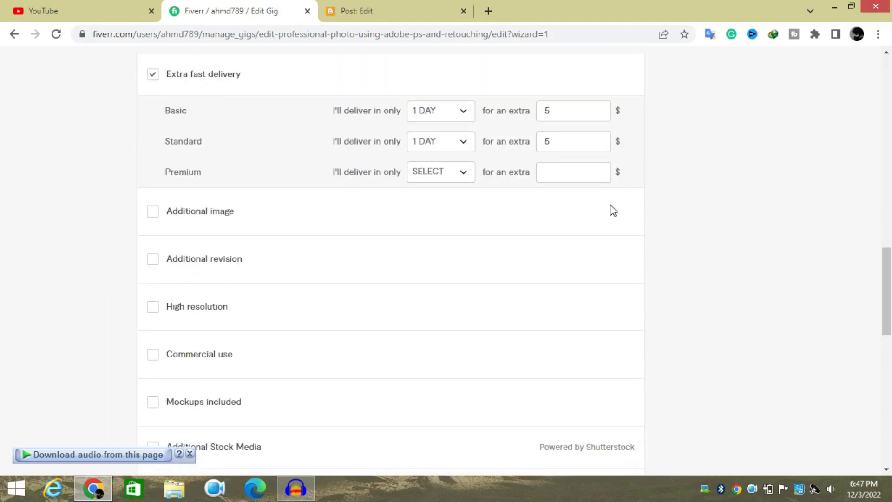
pyautogui.scroll(-3, 675, 316)
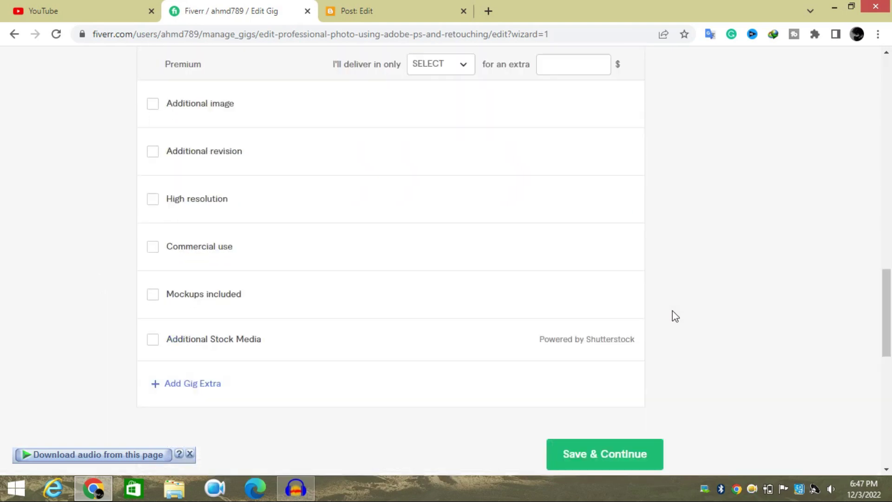
pyautogui.scroll(3, 676, 316)
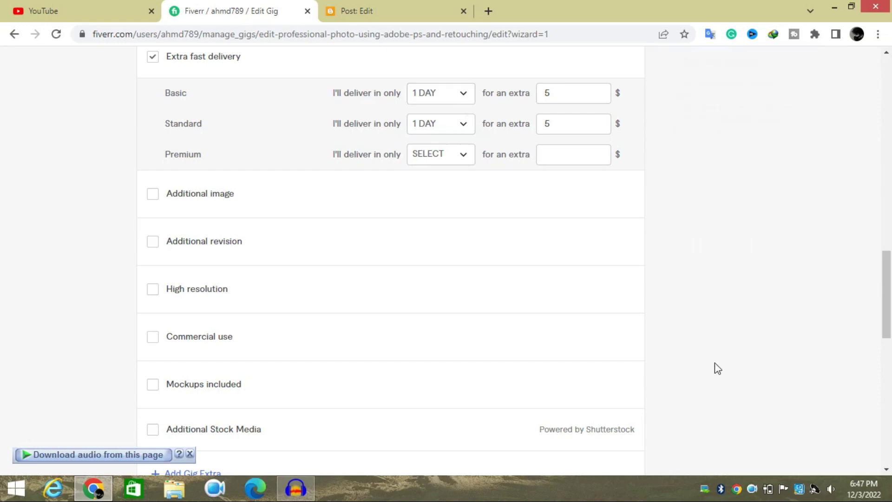
pyautogui.scroll(-5, 718, 369)
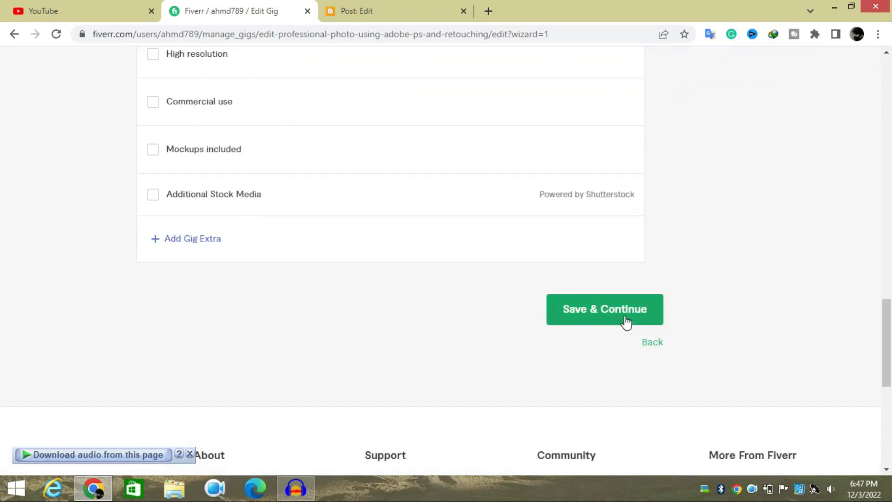
pyautogui.click(626, 321)
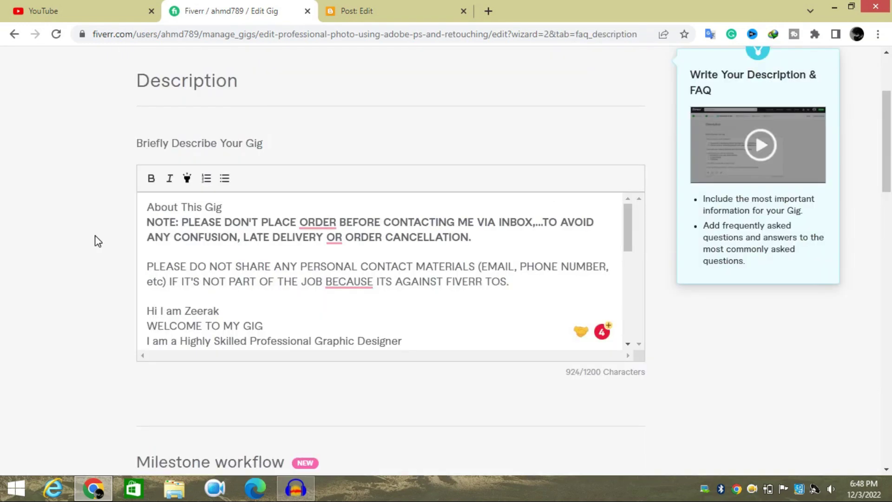
# Check the 925-character service list ending with spots or dust removal, then save the description.
pyautogui.scroll(1, 97, 241)
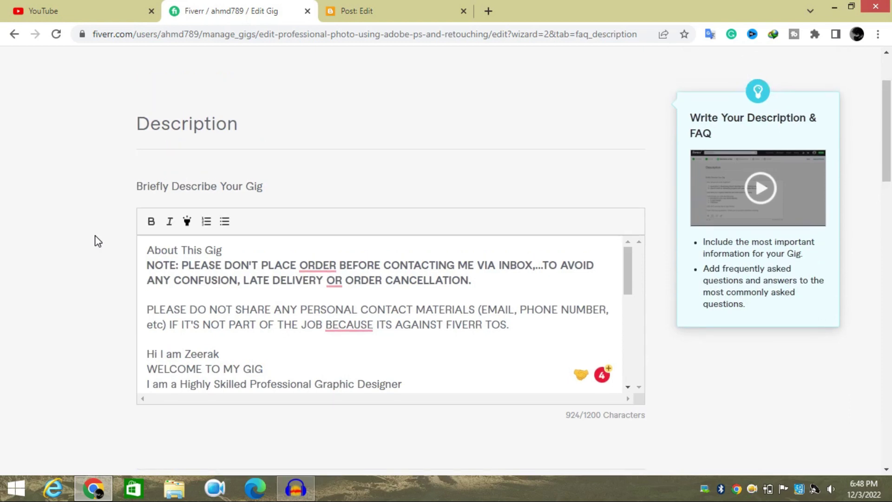
pyautogui.scroll(2, 97, 241)
pyautogui.scroll(-3, 97, 241)
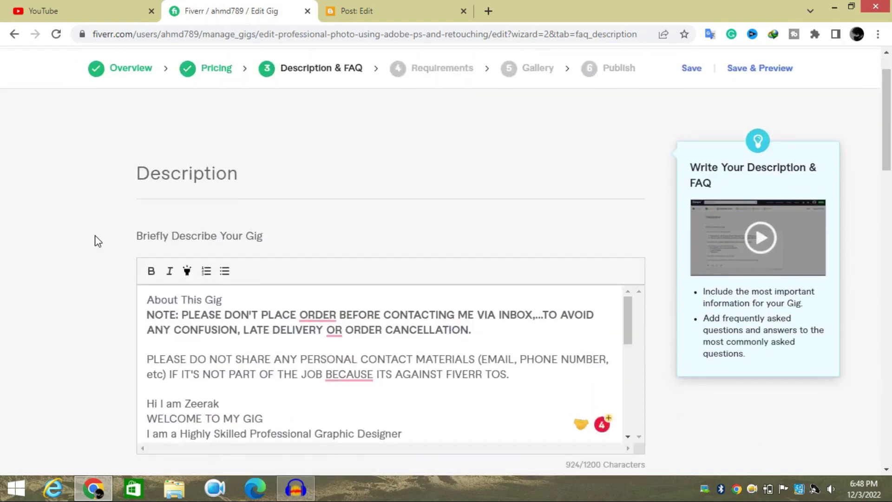
pyautogui.scroll(-3, 423, 335)
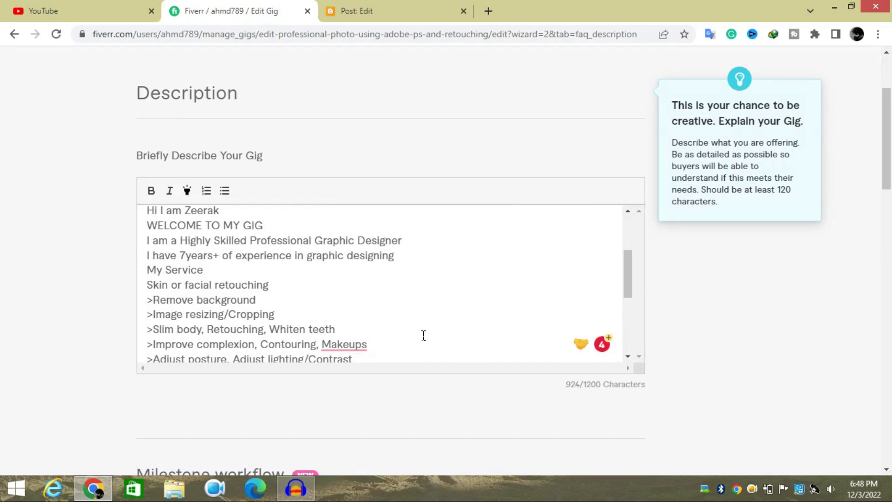
pyautogui.scroll(3, 359, 340)
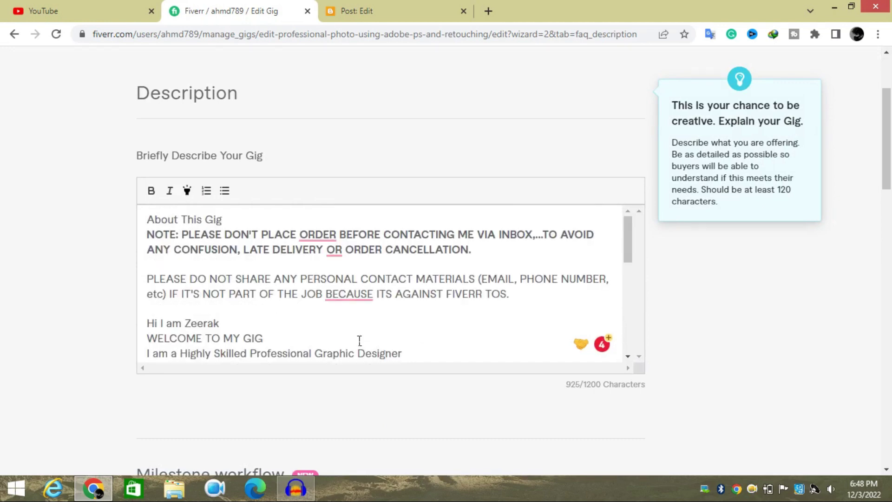
pyautogui.scroll(-3, 359, 341)
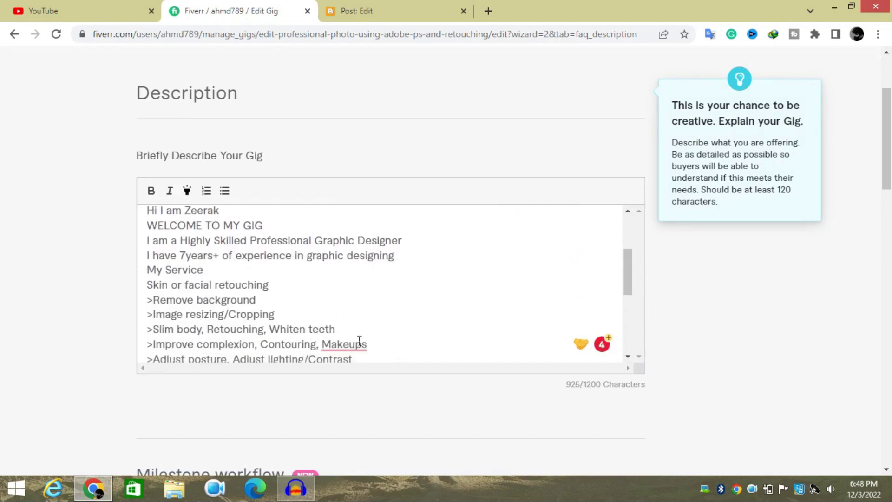
pyautogui.scroll(-2, 359, 341)
pyautogui.scroll(-2, 359, 341)
pyautogui.scroll(-2, 360, 341)
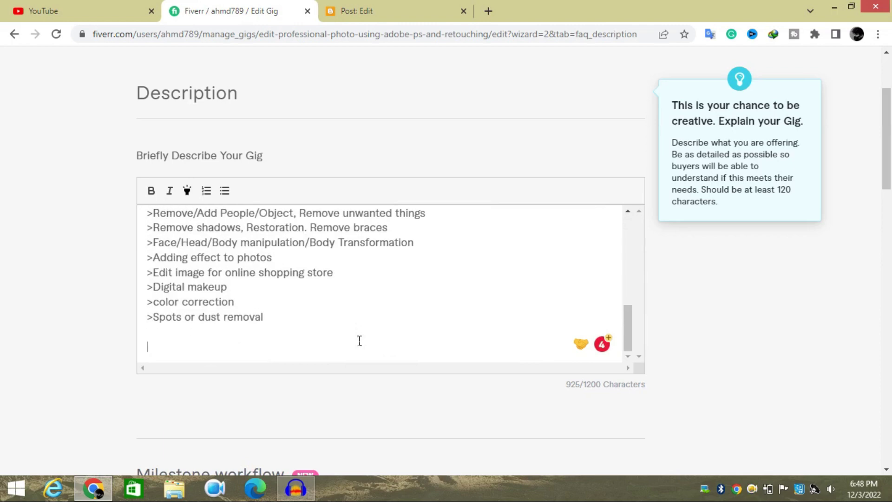
pyautogui.scroll(2, 360, 340)
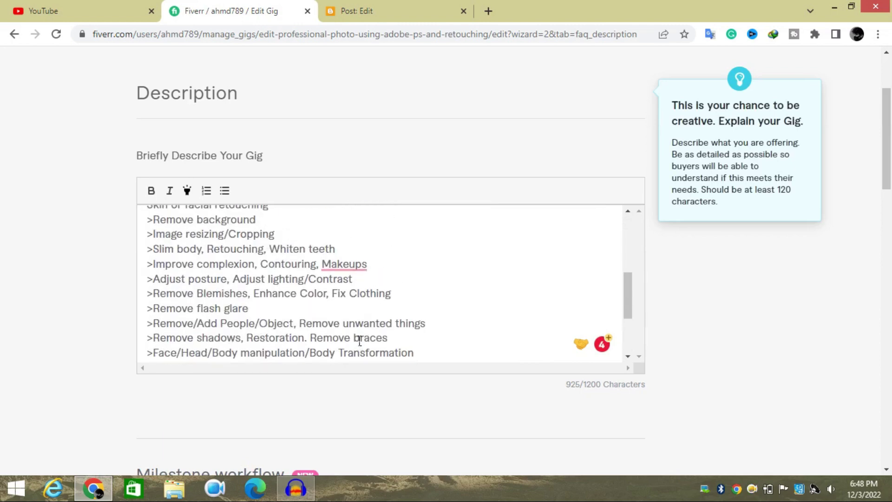
pyautogui.scroll(5, 360, 340)
pyautogui.scroll(2, 359, 341)
pyautogui.scroll(3, 359, 341)
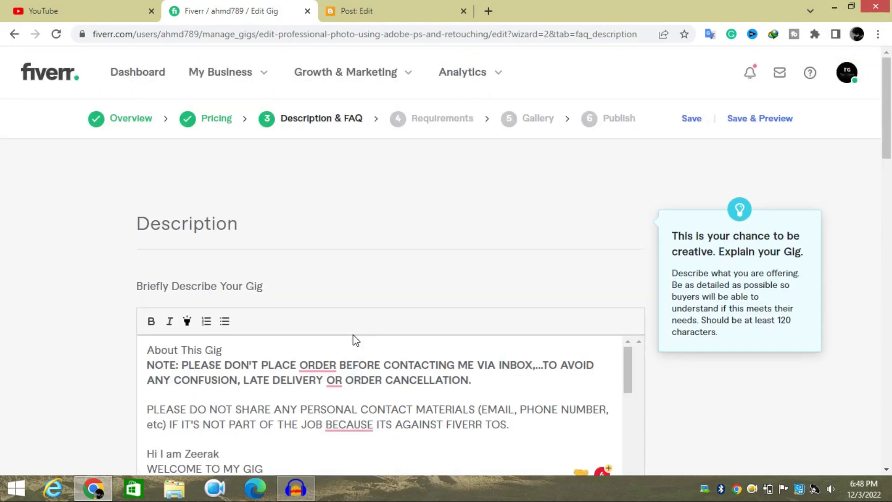
pyautogui.scroll(-2, 359, 340)
pyautogui.scroll(-3, 358, 341)
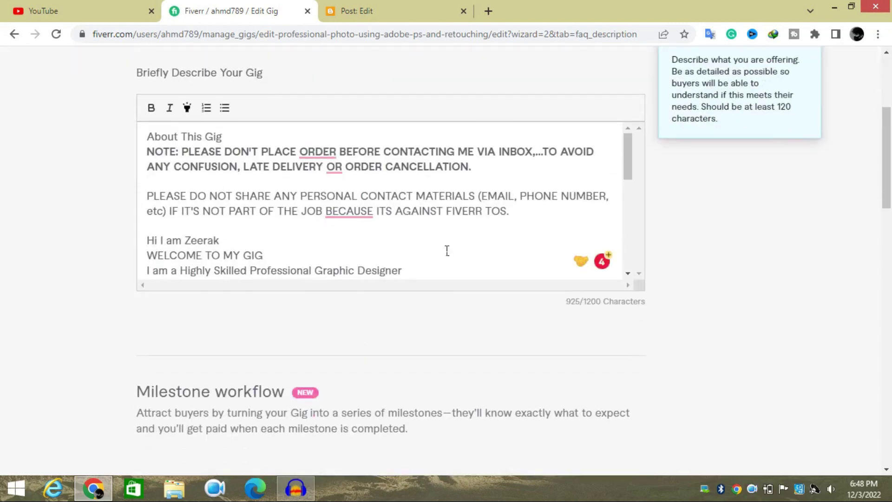
pyautogui.scroll(-2, 416, 249)
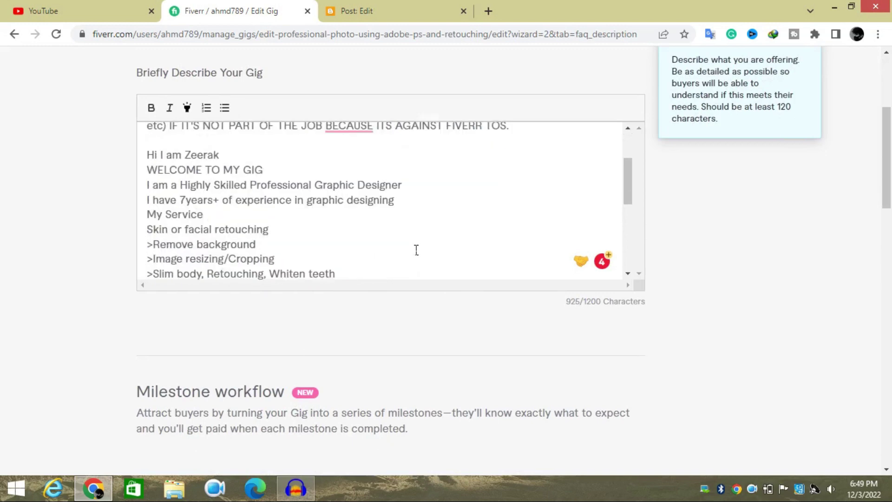
pyautogui.scroll(-1, 384, 244)
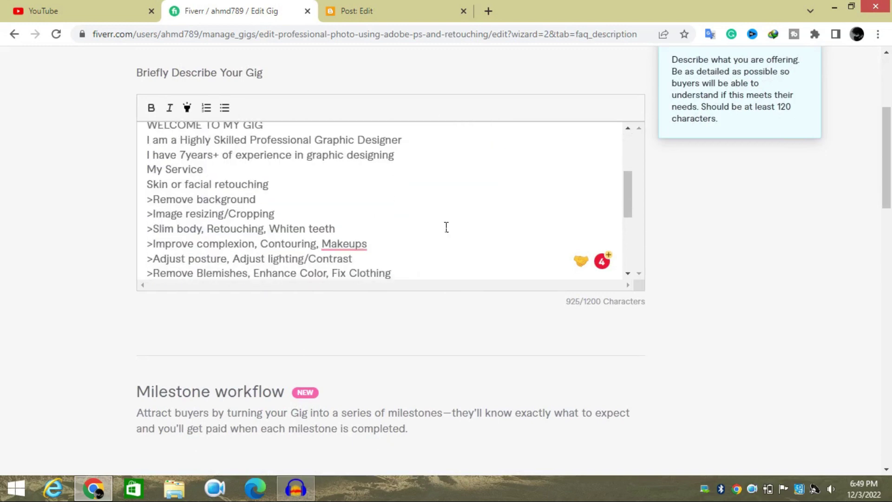
pyautogui.scroll(2, 446, 227)
pyautogui.scroll(1, 447, 226)
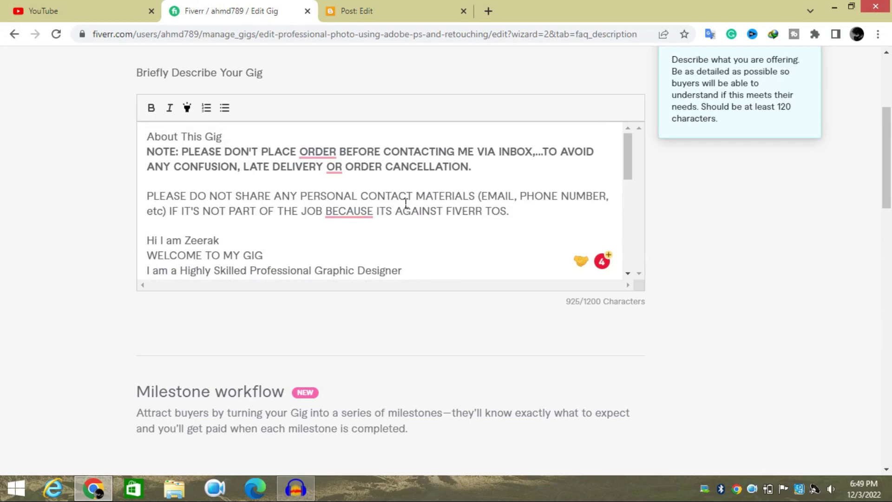
pyautogui.scroll(3, 404, 203)
pyautogui.scroll(-4, 400, 202)
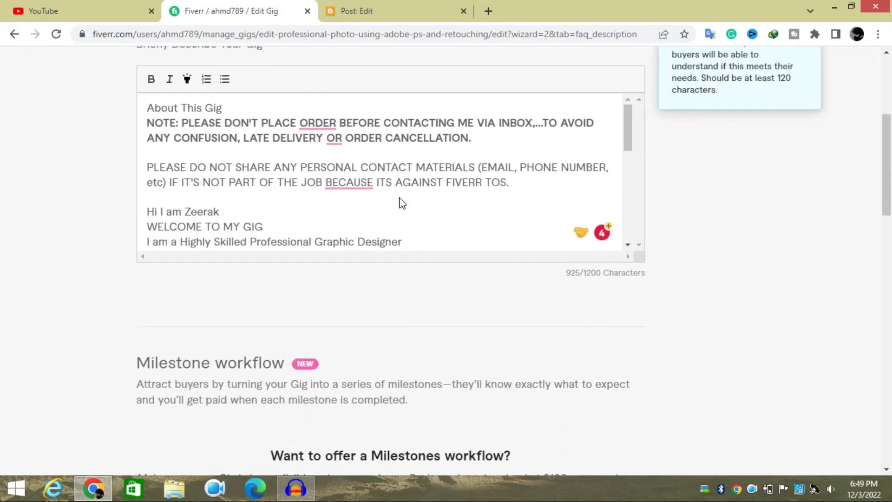
pyautogui.scroll(-1, 403, 195)
pyautogui.scroll(-3, 404, 194)
pyautogui.scroll(-1, 405, 193)
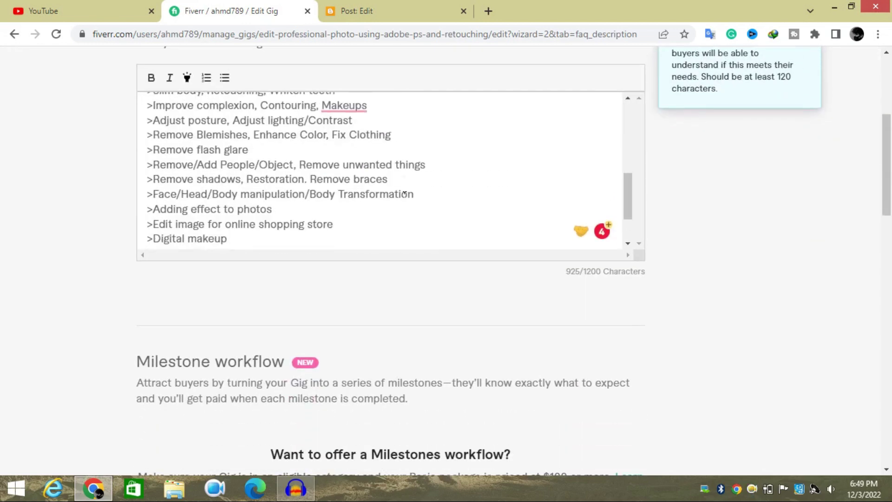
pyautogui.scroll(-2, 404, 193)
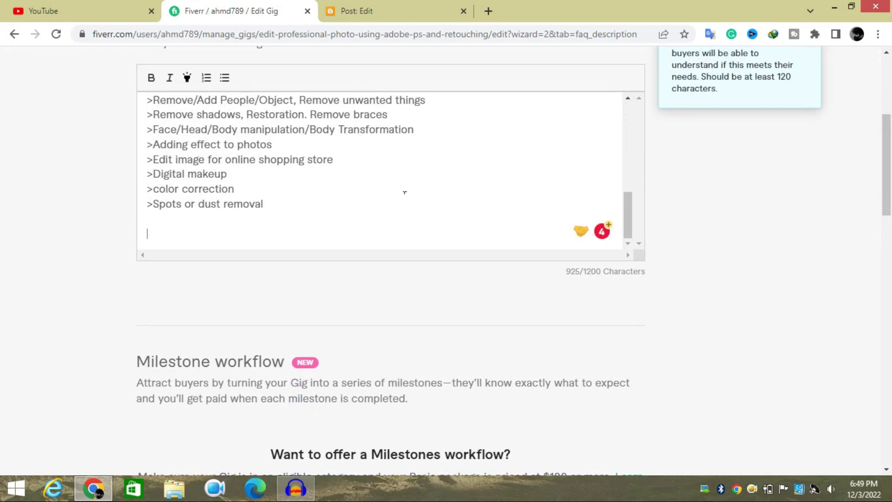
pyautogui.scroll(-4, 404, 194)
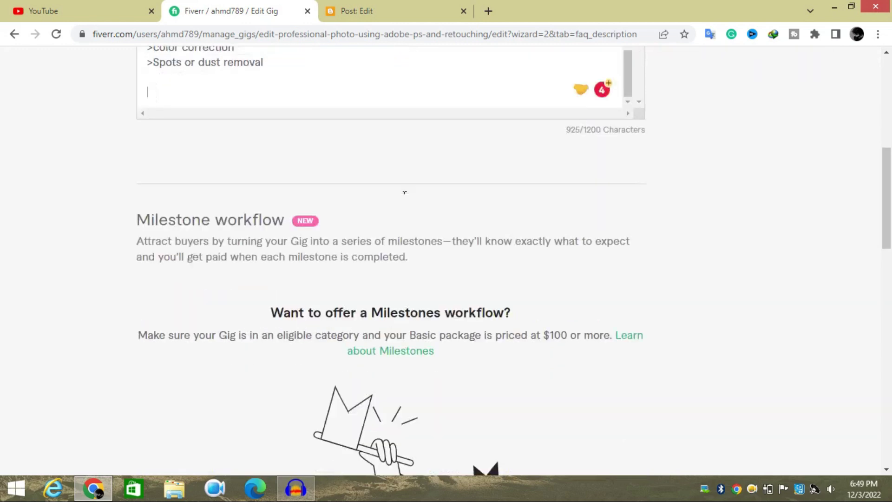
pyautogui.scroll(-7, 427, 256)
pyautogui.scroll(-2, 453, 316)
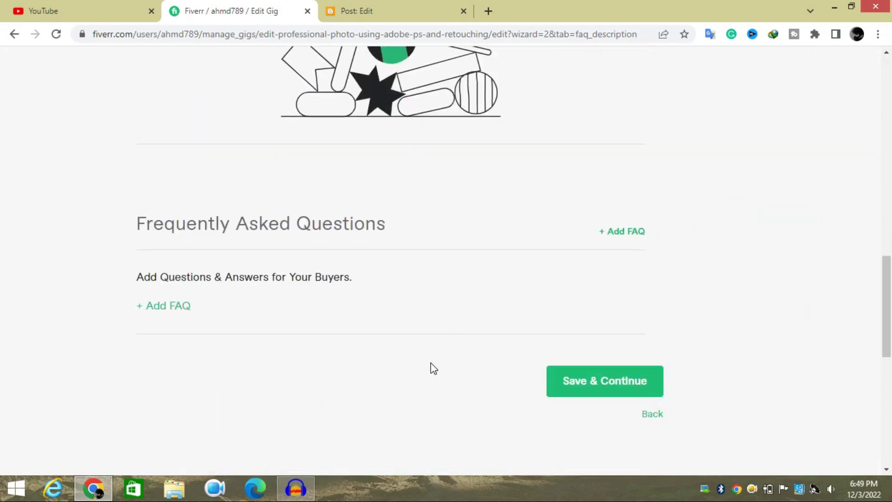
pyautogui.click(614, 386)
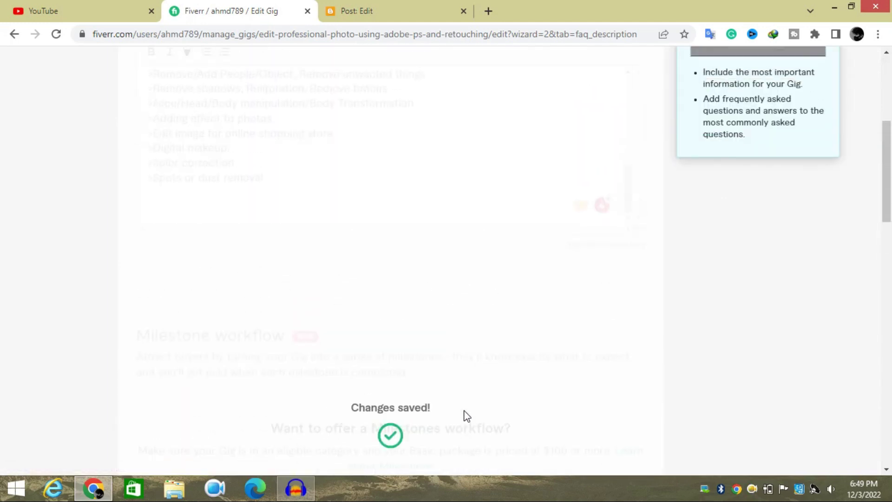
# Scroll through the Requirements step holding the required commercial-use free-text question.
pyautogui.scroll(-1, 94, 291)
pyautogui.scroll(-2, 94, 291)
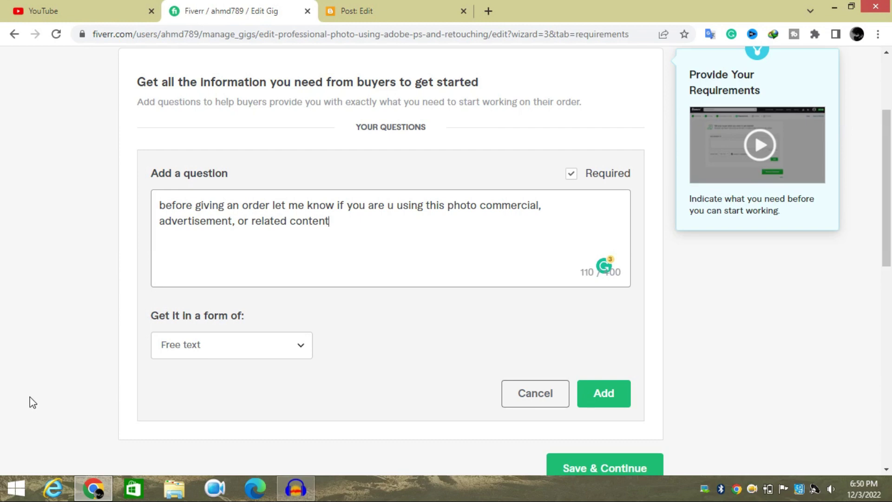
pyautogui.scroll(-1, 33, 402)
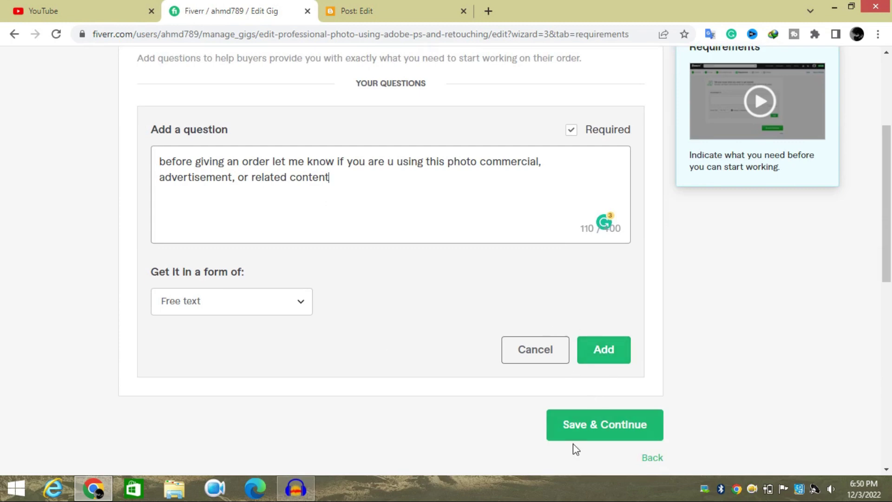
# Save the buyer requirement question and go to the Gallery step.
pyautogui.click(591, 427)
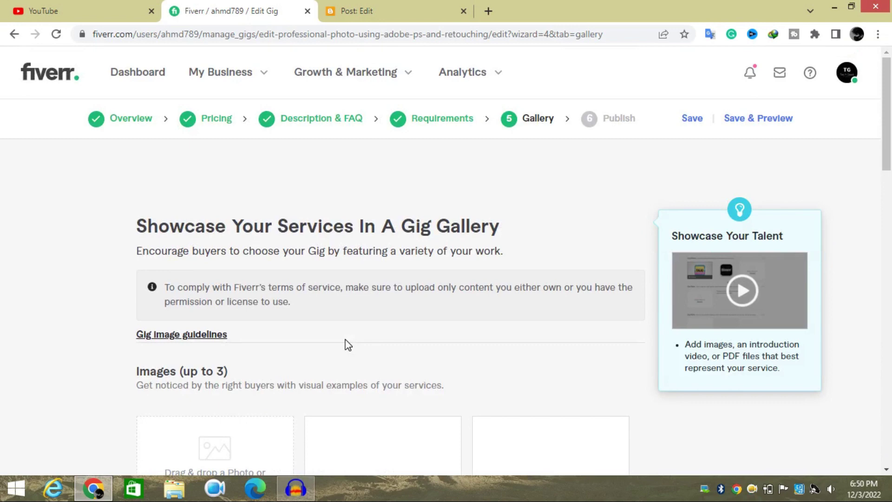
pyautogui.scroll(-5, 348, 345)
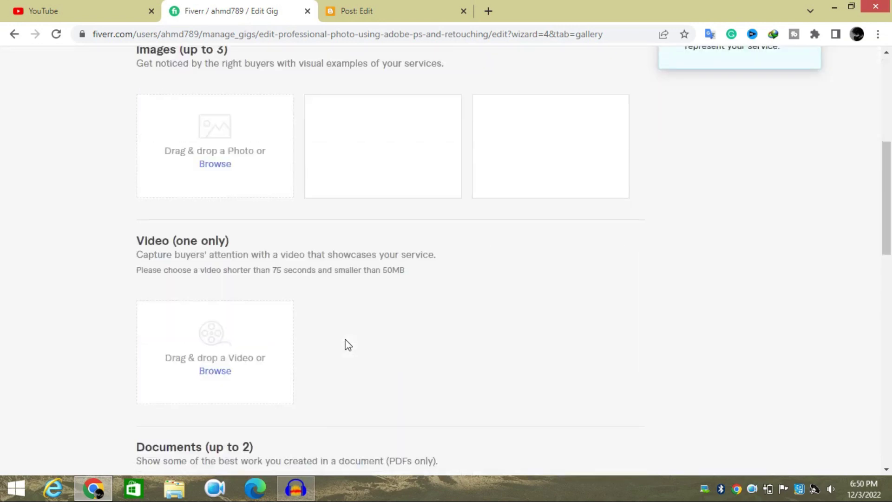
pyautogui.scroll(1, 348, 345)
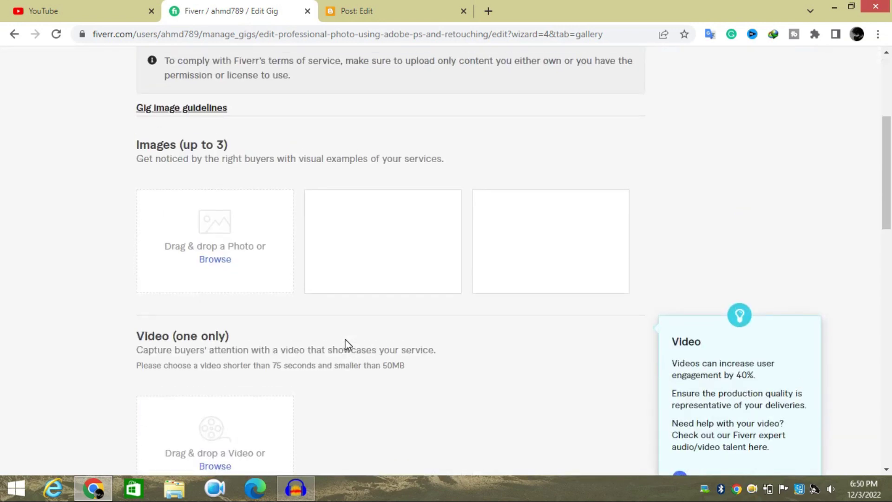
# Save the uploaded gallery images and move on to the Publish step.
pyautogui.scroll(-2, 348, 345)
pyautogui.scroll(-3, 348, 345)
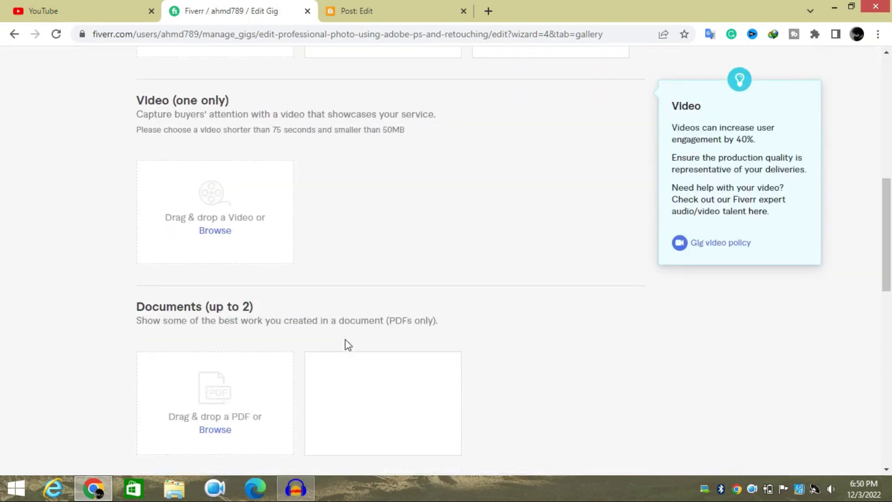
pyautogui.scroll(5, 348, 345)
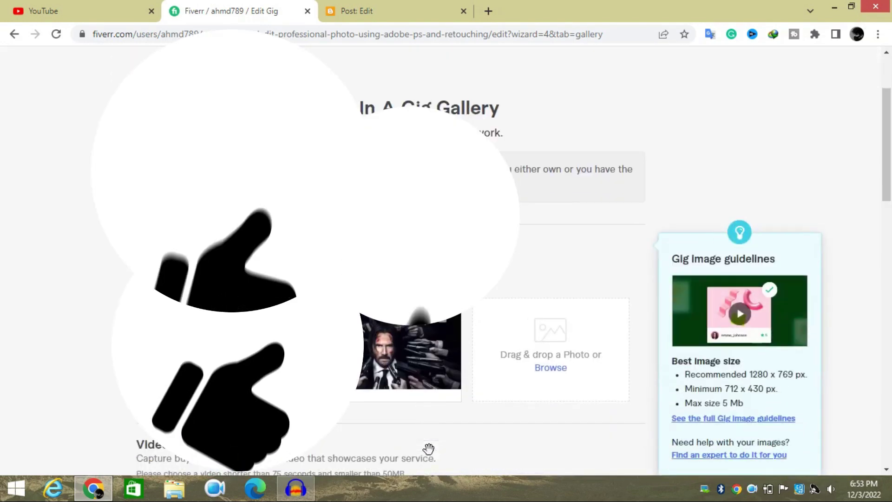
pyautogui.scroll(-3, 428, 449)
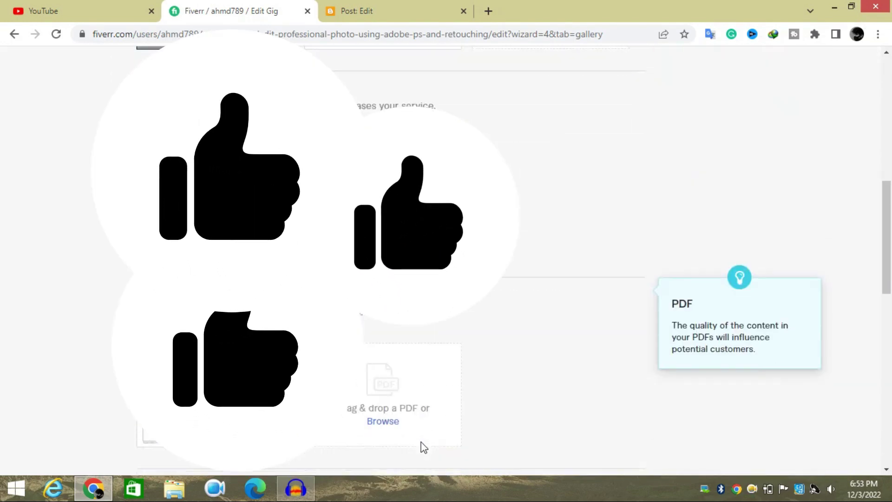
pyautogui.scroll(-5, 426, 448)
pyautogui.scroll(-1, 424, 447)
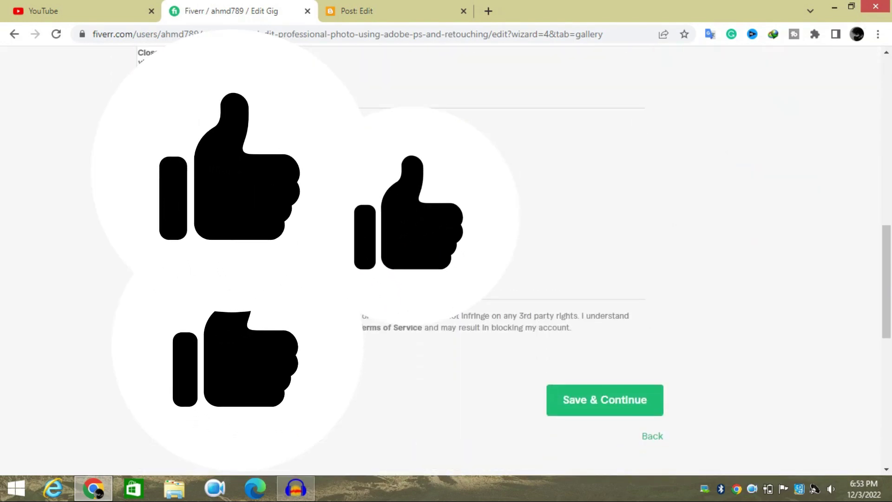
pyautogui.click(605, 400)
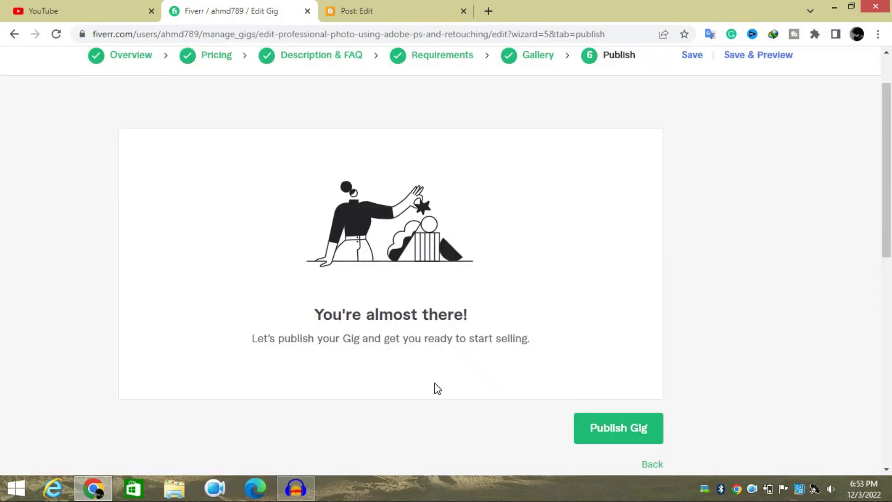
# Publish the photo-editing gig with Publish Gig.
pyautogui.click(613, 441)
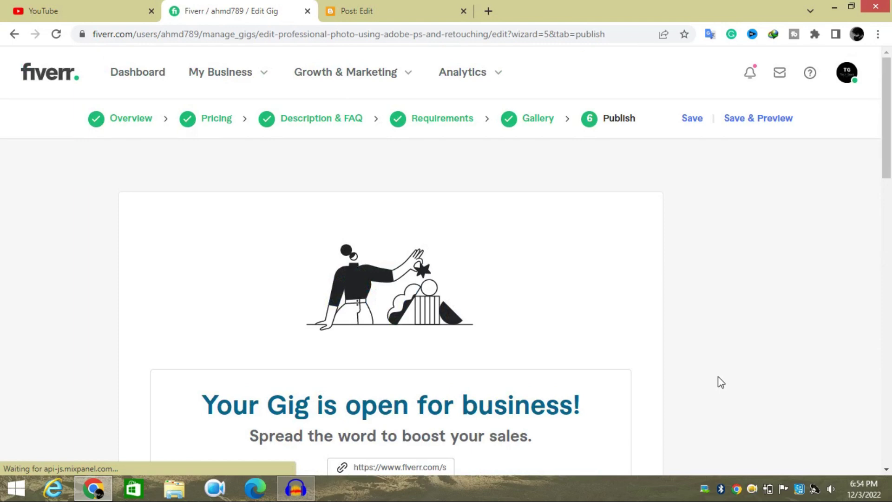
# Look over the confirmation page's gig link and courses, then finish with Done.
pyautogui.scroll(-2, 720, 382)
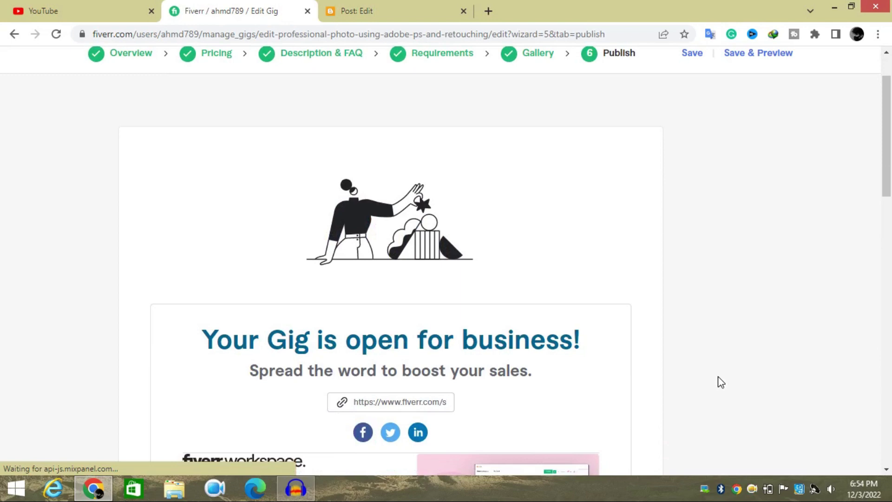
pyautogui.scroll(-1, 720, 382)
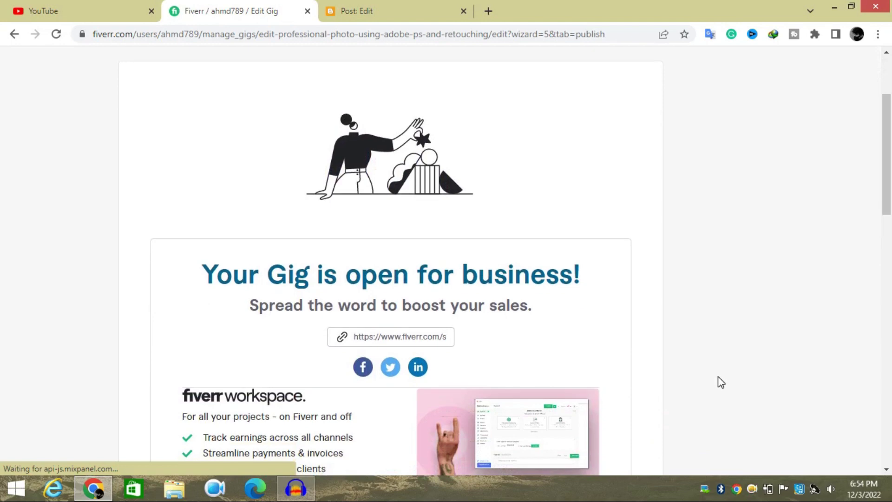
pyautogui.scroll(-5, 721, 382)
pyautogui.scroll(4, 721, 382)
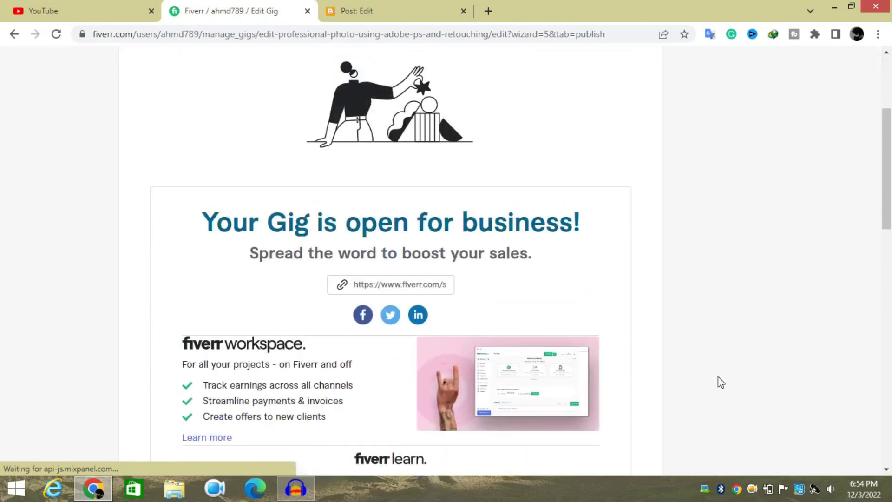
pyautogui.scroll(2, 721, 382)
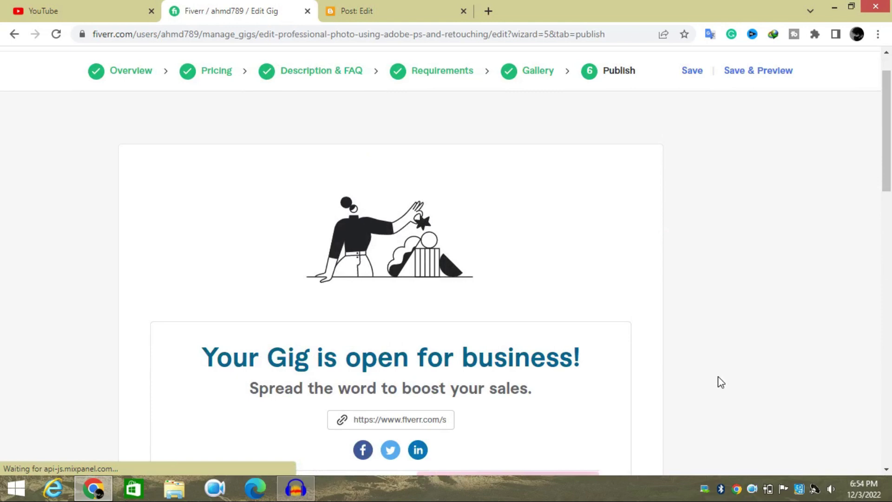
pyautogui.scroll(-1, 721, 382)
pyautogui.scroll(-5, 721, 382)
pyautogui.moveTo(721, 378); pyautogui.dragTo(721, 292)
pyautogui.click(664, 349)
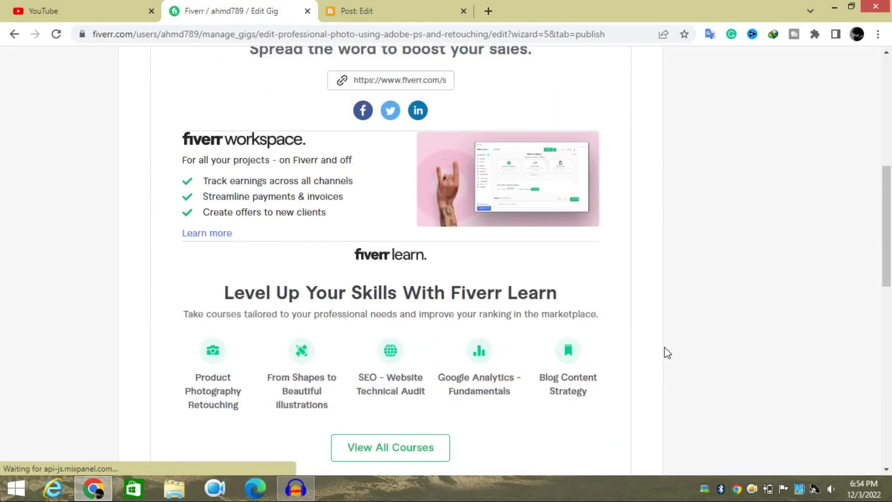
pyautogui.scroll(-3, 693, 359)
pyautogui.scroll(-1, 695, 363)
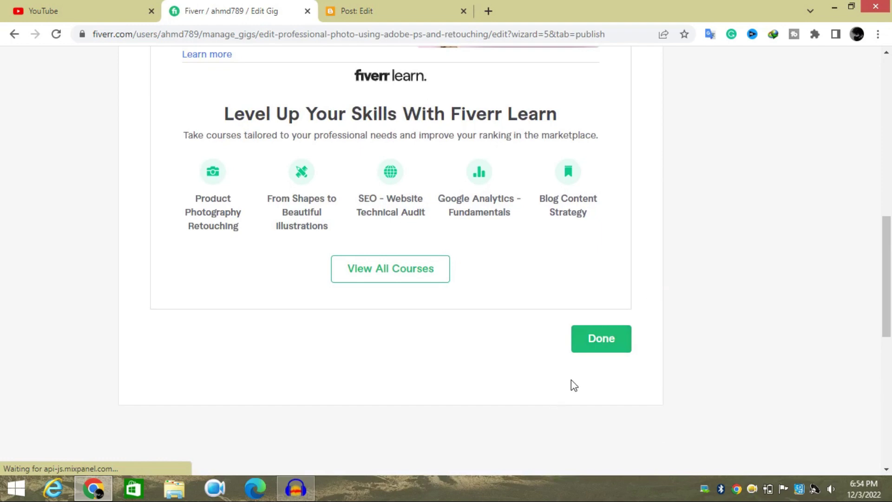
pyautogui.click(600, 352)
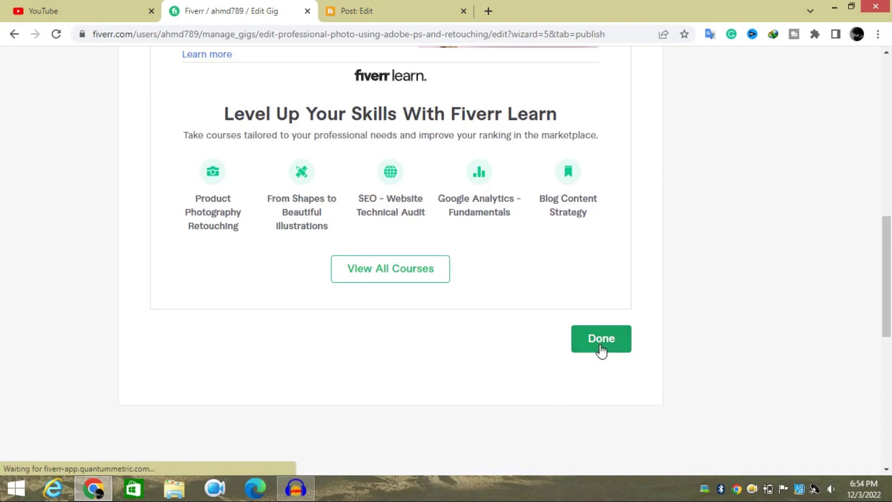